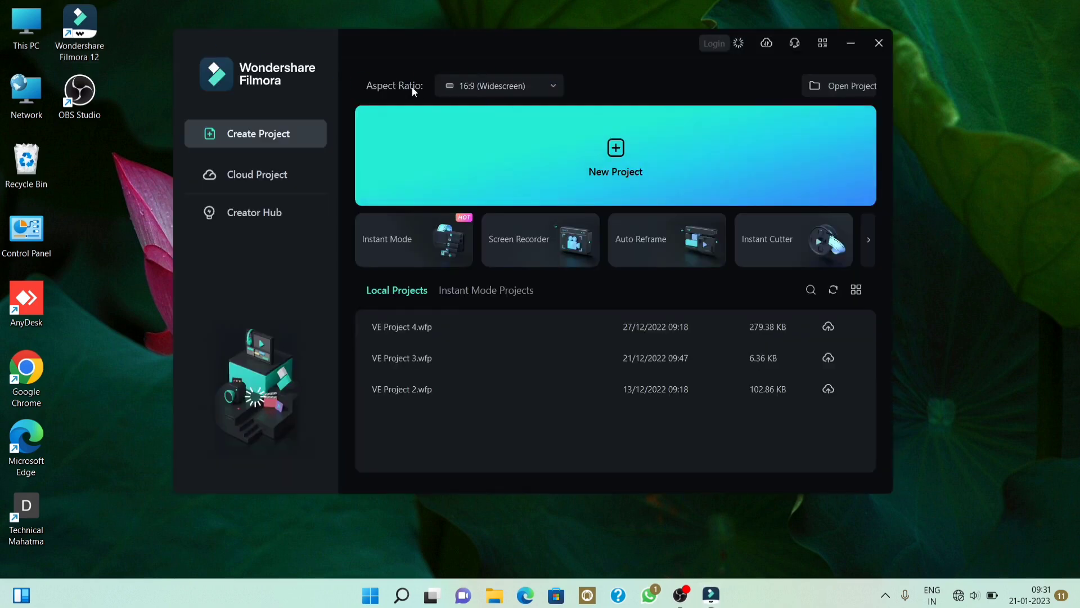
Step: Create a new project with the 16:9 (Widescreen) aspect ratio
{"action": "left_click", "coordinate": [558, 86]}
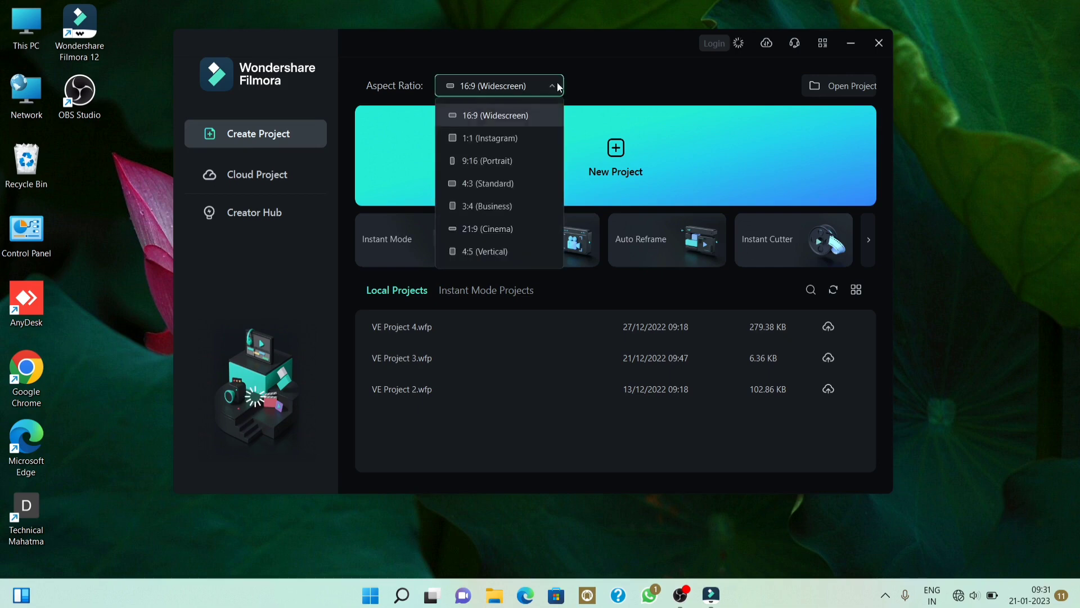
{"action": "left_click", "coordinate": [501, 116]}
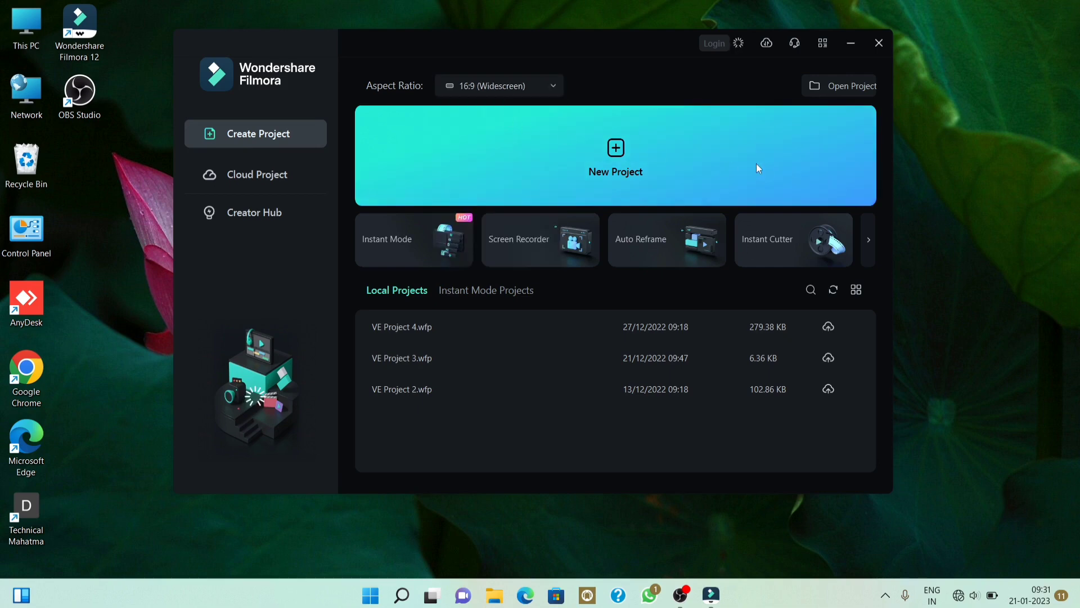
{"action": "left_click", "coordinate": [619, 146]}
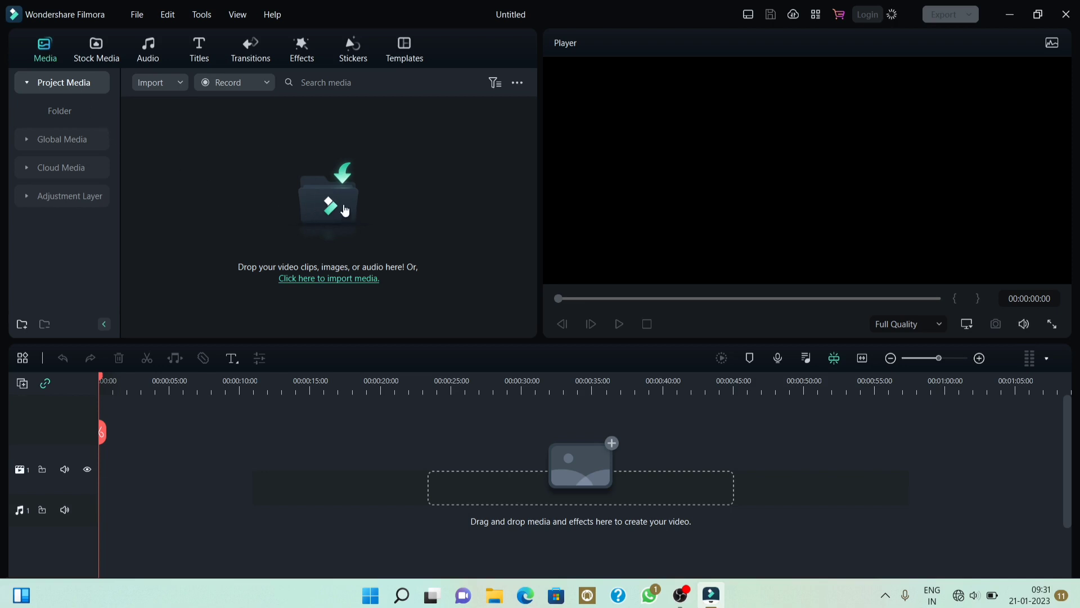
{"action": "left_click", "coordinate": [336, 205]}
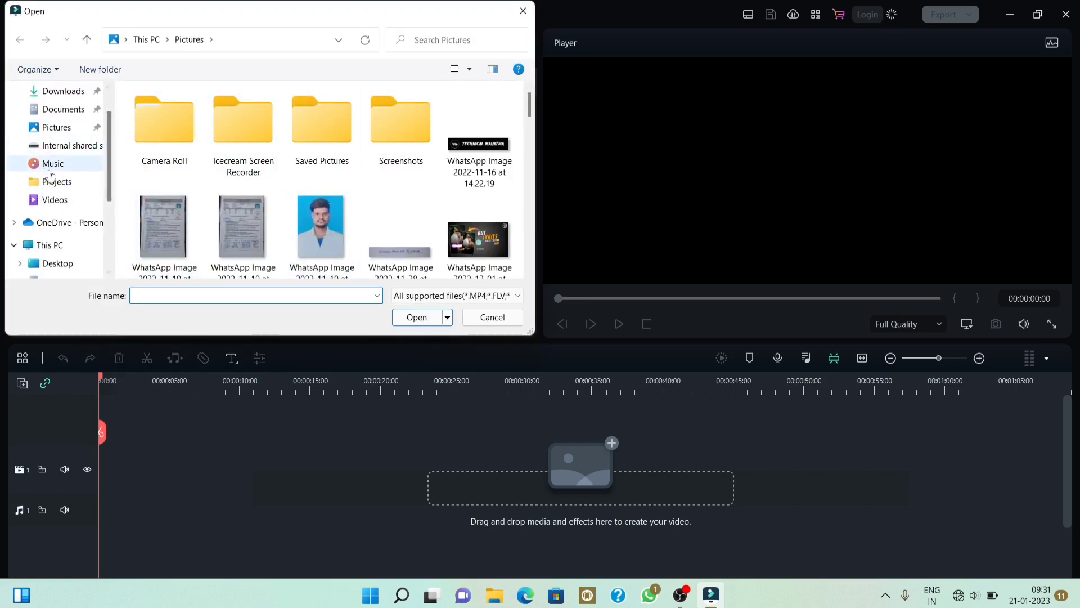
{"action": "left_click", "coordinate": [54, 201]}
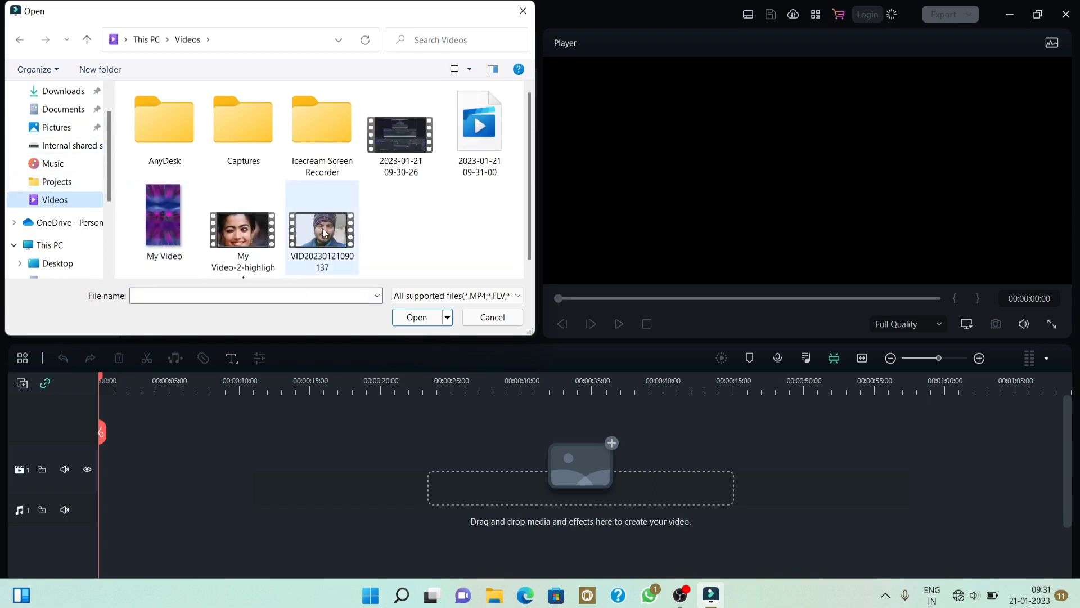
{"action": "left_click_drag", "start_coordinate": [338, 232], "coordinate": [153, 495]}
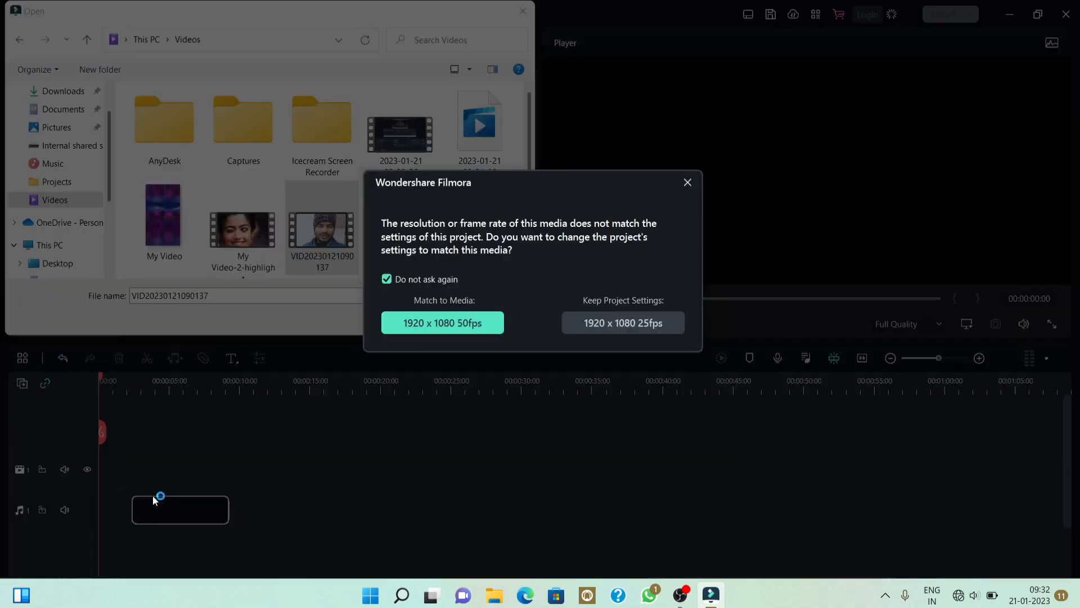
{"action": "left_click", "coordinate": [687, 183]}
{"action": "left_click", "coordinate": [523, 11]}
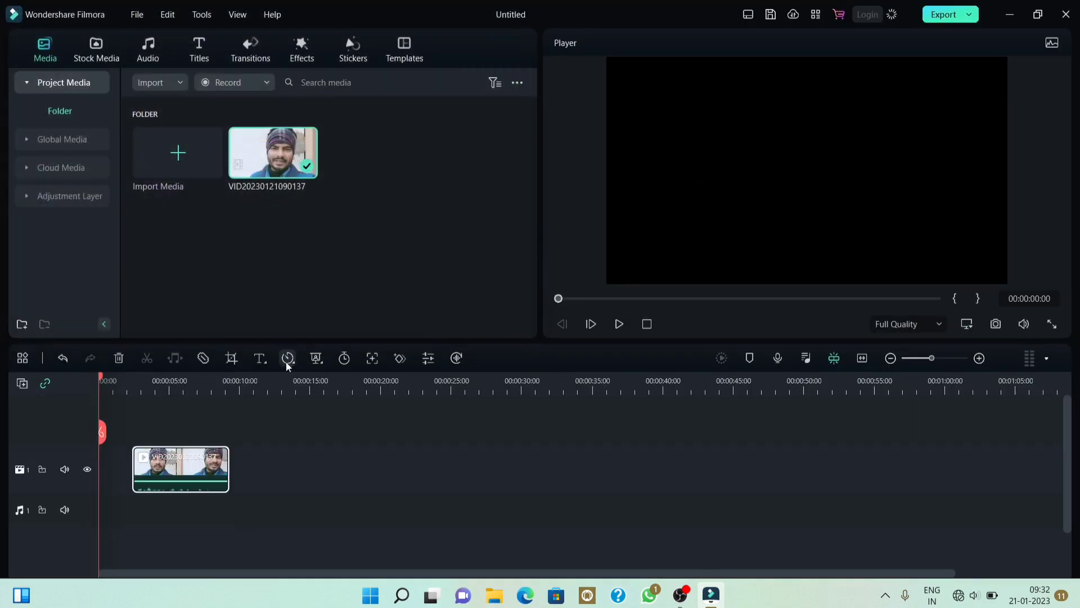
{"action": "left_click_drag", "start_coordinate": [186, 478], "coordinate": [153, 478]}
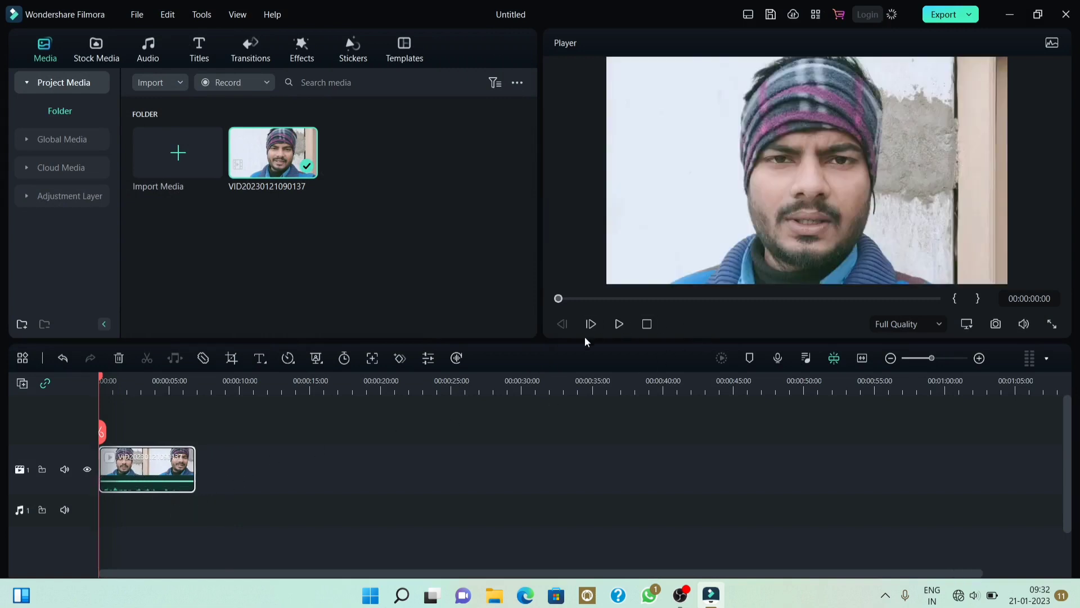
Step: Play the clip through to hear its original audio and return the playhead to the start
{"action": "left_click", "coordinate": [619, 324]}
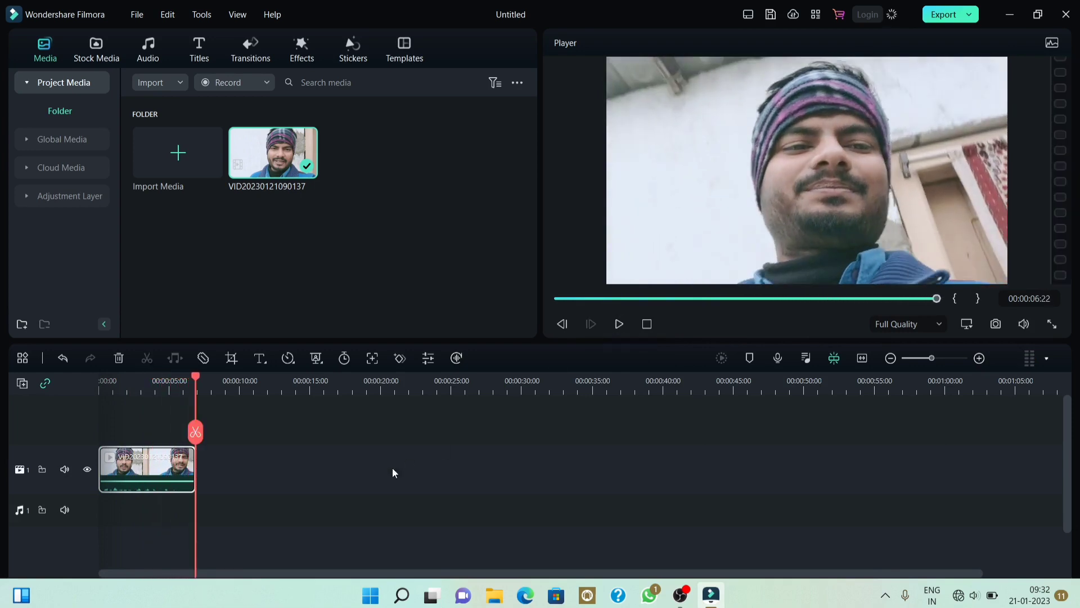
{"action": "left_click", "coordinate": [210, 442]}
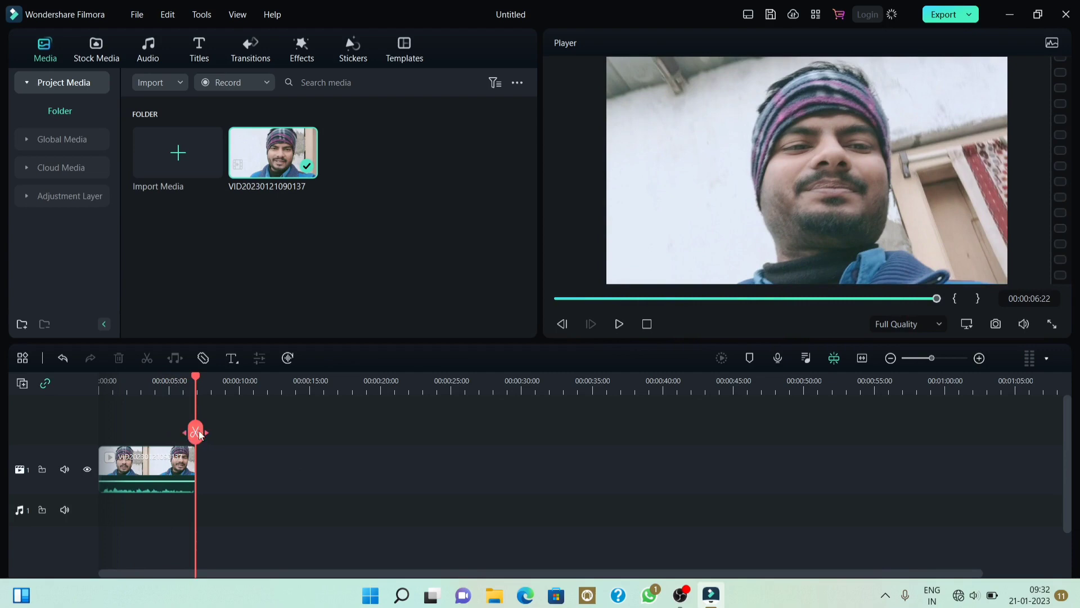
{"action": "left_click_drag", "start_coordinate": [192, 443], "coordinate": [100, 450]}
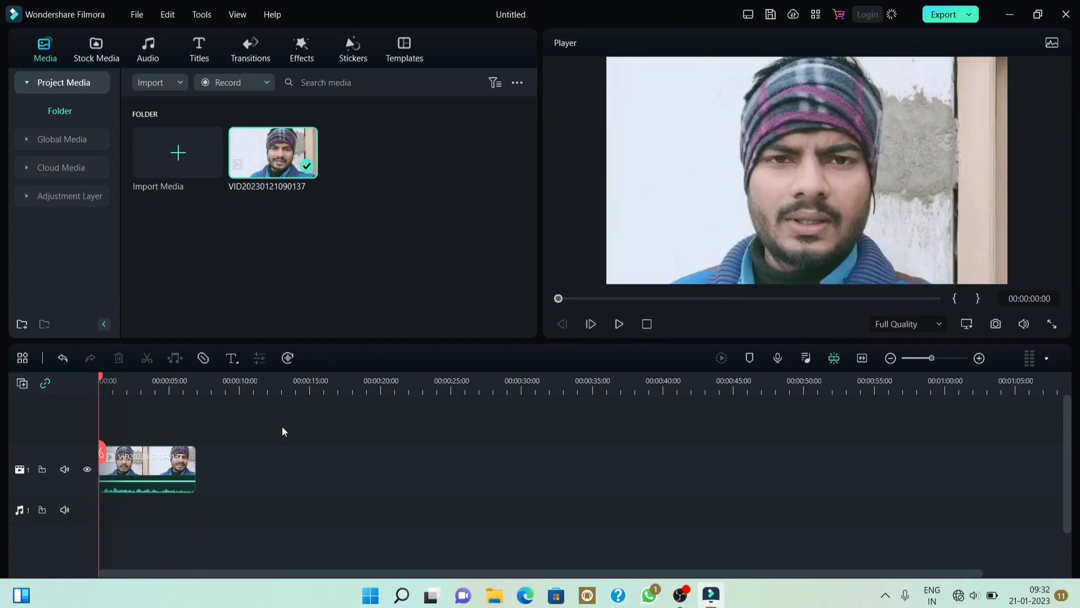
Step: Open the timeline clip's audio settings and turn on Auto Normalization
{"action": "double_click", "coordinate": [153, 468]}
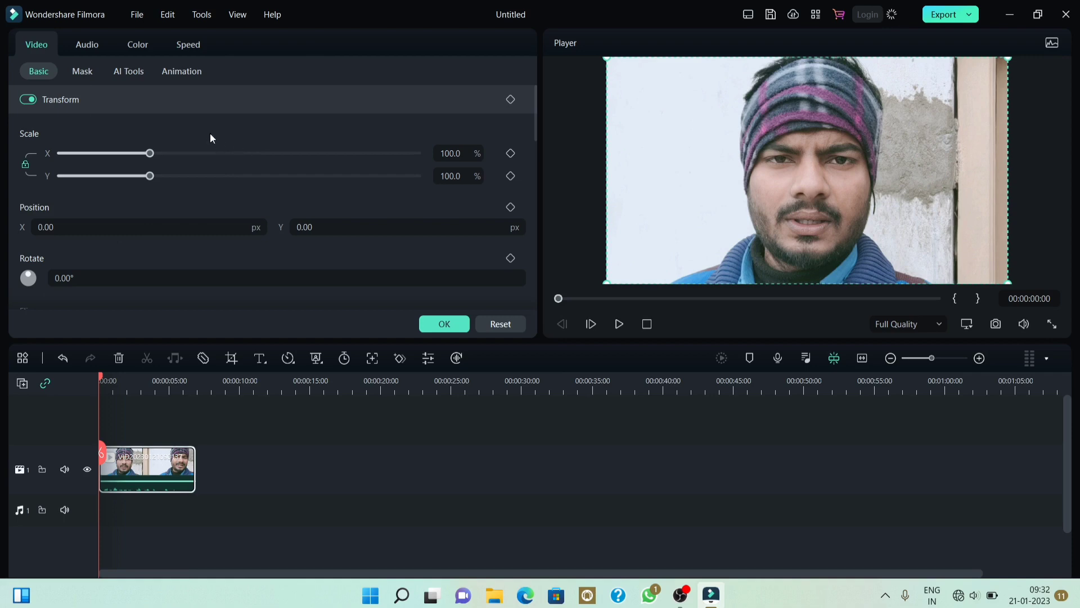
{"action": "left_click", "coordinate": [91, 45]}
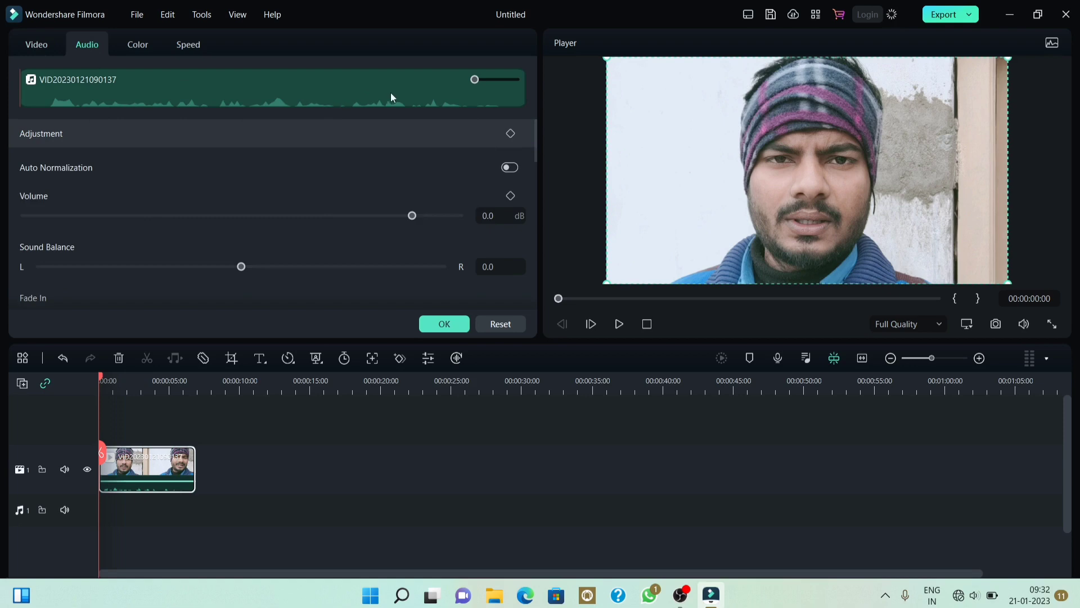
{"action": "left_click_drag", "start_coordinate": [481, 82], "coordinate": [528, 85]}
{"action": "key", "text": "space"}
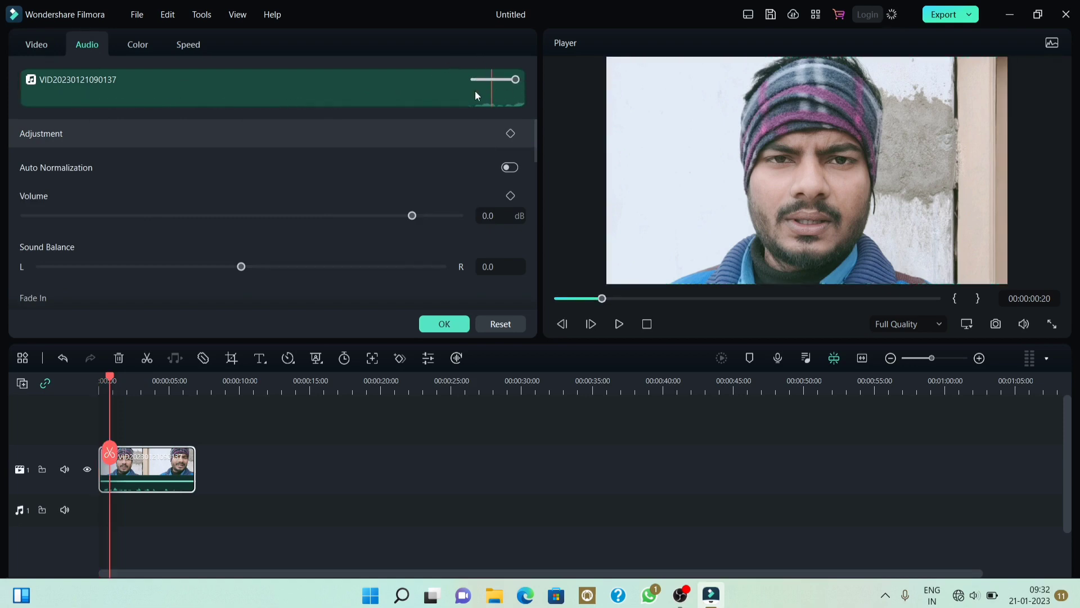
{"action": "left_click_drag", "start_coordinate": [516, 83], "coordinate": [413, 77]}
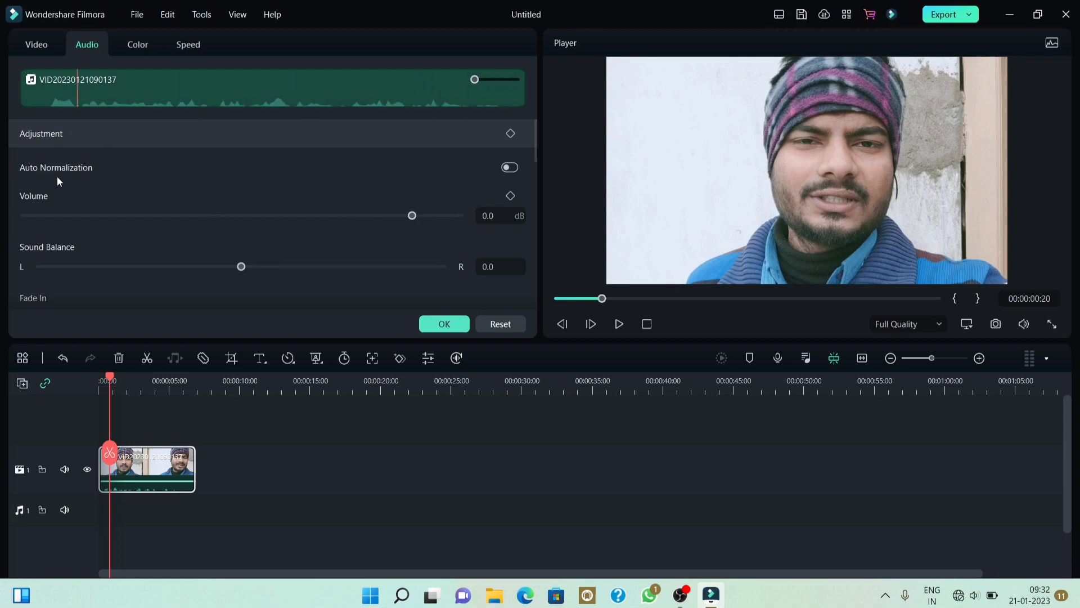
{"action": "left_click", "coordinate": [510, 167]}
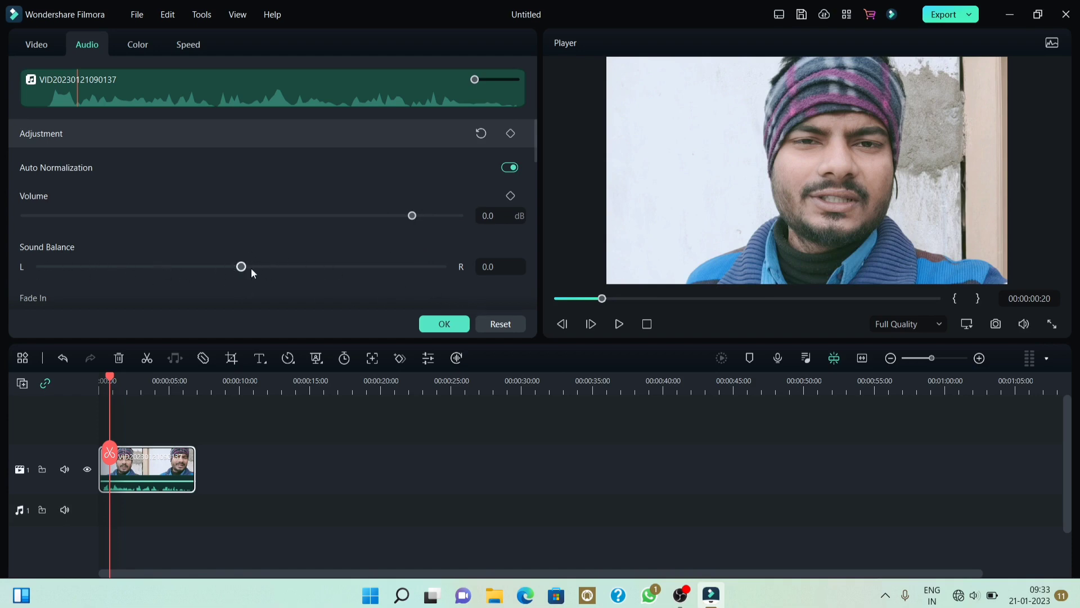
Step: Examine the clip's other audio adjustments: sound balance, fades, pitch, Audio Ducking and the available Equalizer presets
{"action": "mouse_move", "coordinate": [238, 267]}
{"action": "left_mouse_down"}
{"action": "mouse_move", "coordinate": [283, 267]}
{"action": "mouse_move", "coordinate": [241, 270]}
{"action": "left_mouse_up"}
{"action": "scroll", "coordinate": [410, 246], "scroll_direction": "down", "scroll_amount": 3}
{"action": "scroll", "coordinate": [411, 250], "scroll_direction": "down", "scroll_amount": 1}
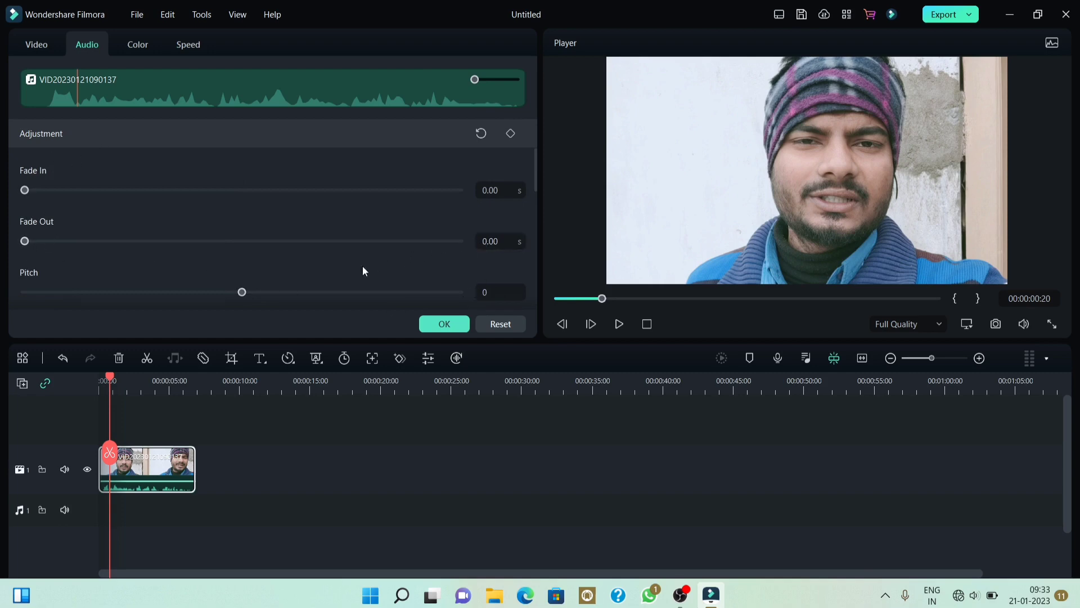
{"action": "scroll", "coordinate": [361, 266], "scroll_direction": "down", "scroll_amount": 1}
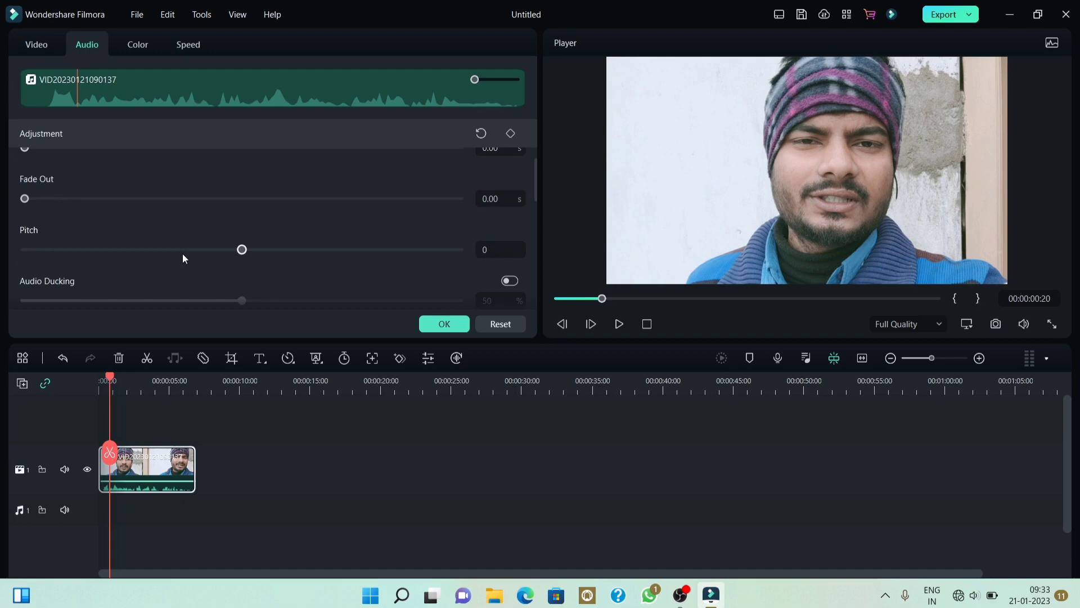
{"action": "scroll", "coordinate": [133, 299], "scroll_direction": "down", "scroll_amount": 1}
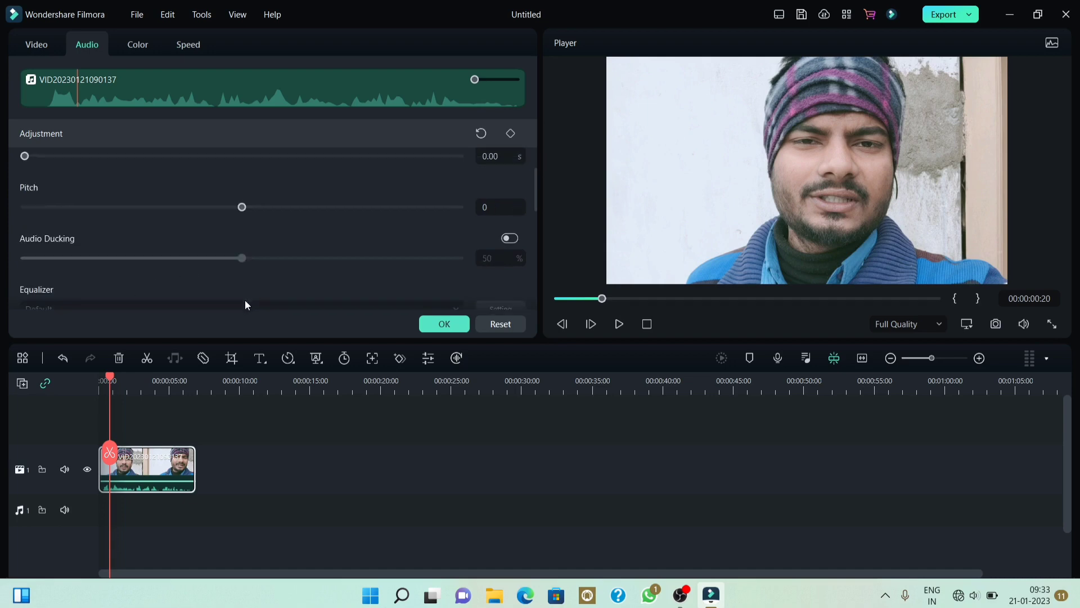
{"action": "scroll", "coordinate": [283, 256], "scroll_direction": "down", "scroll_amount": 1}
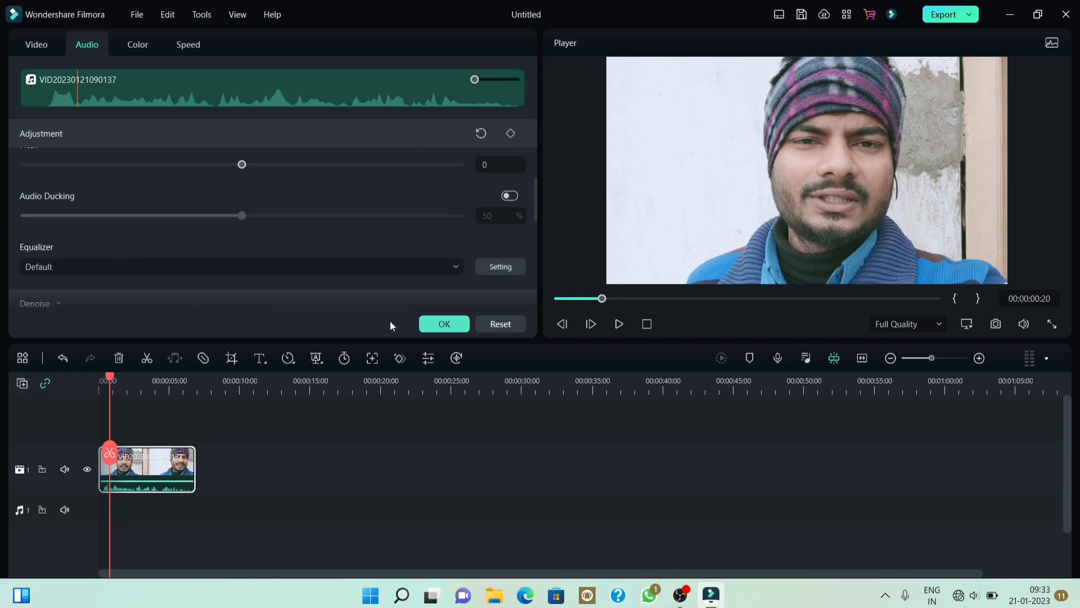
{"action": "left_click", "coordinate": [457, 266]}
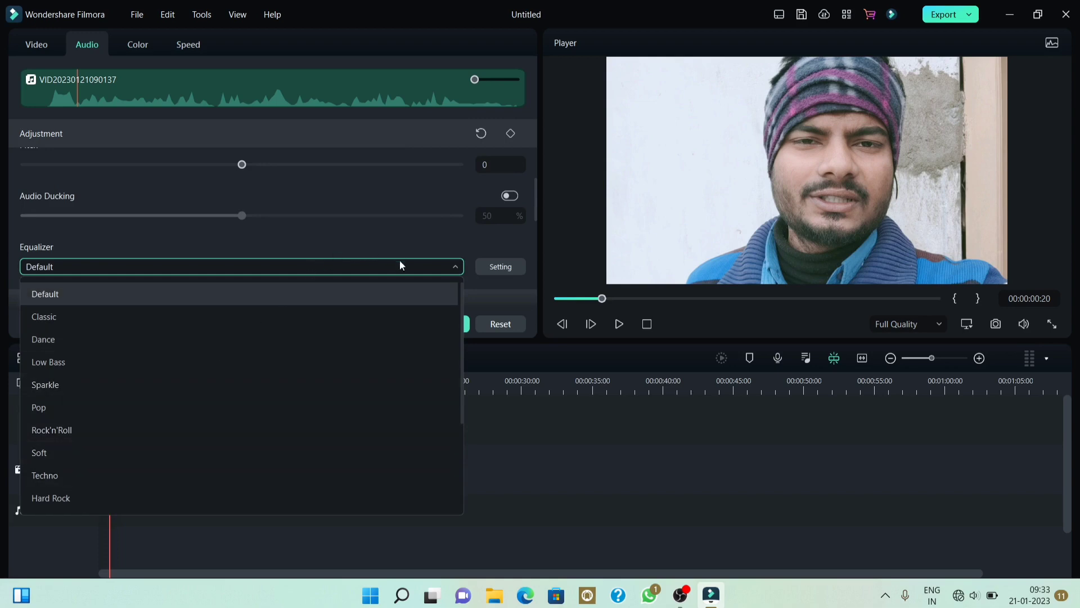
{"action": "left_click", "coordinate": [456, 267]}
Step: Turn on Wind Removal and AI Speech Enhancement in the clip's Denoise settings
{"action": "scroll", "coordinate": [434, 248], "scroll_direction": "down", "scroll_amount": 2}
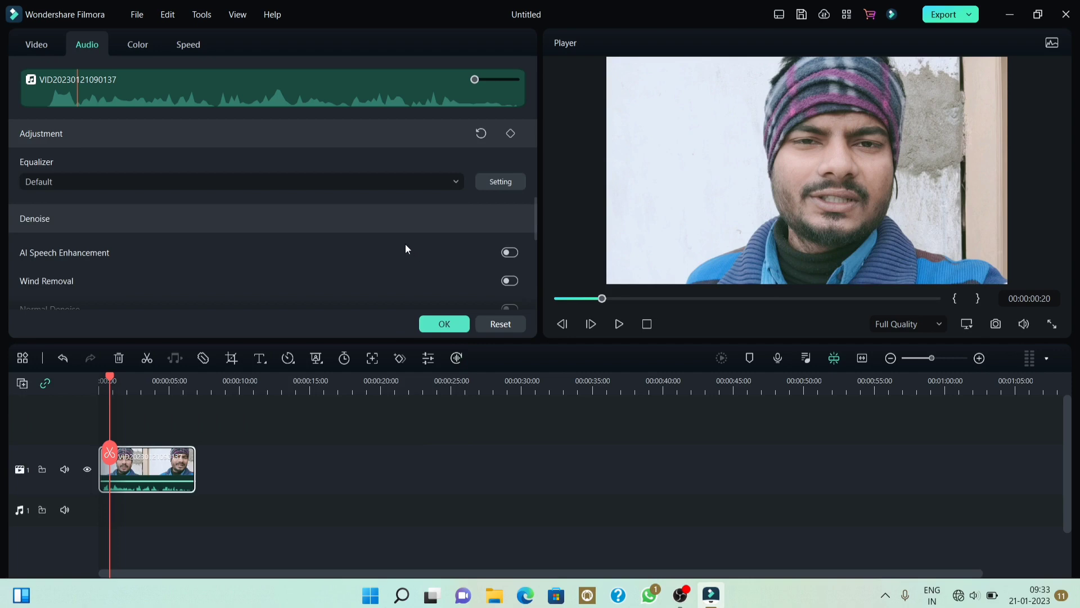
{"action": "scroll", "coordinate": [405, 248], "scroll_direction": "down", "scroll_amount": 2}
{"action": "scroll", "coordinate": [310, 191], "scroll_direction": "up", "scroll_amount": 1}
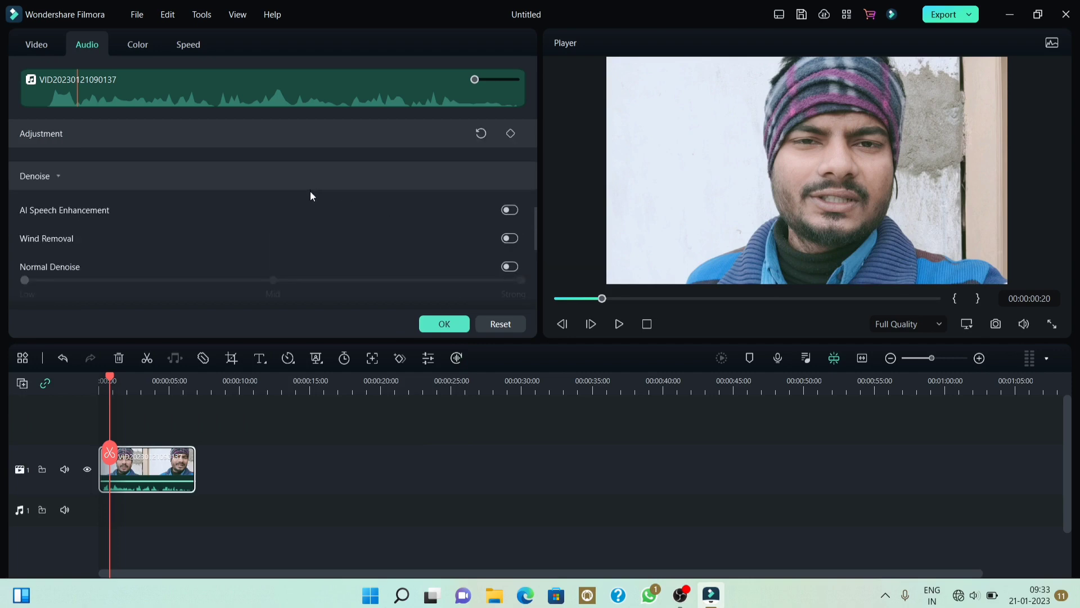
{"action": "scroll", "coordinate": [311, 194], "scroll_direction": "down", "scroll_amount": 1}
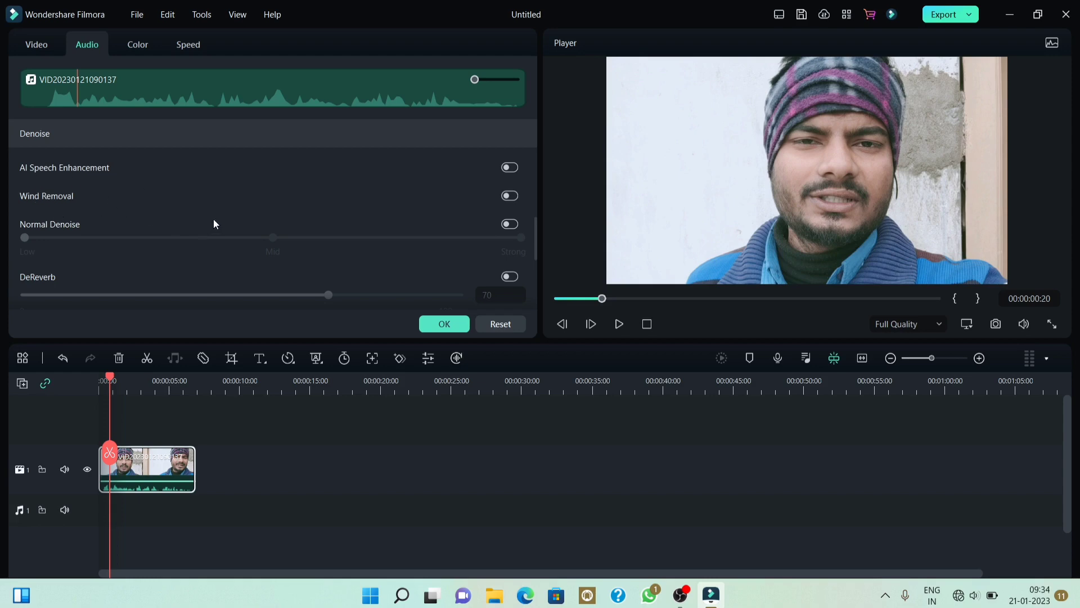
{"action": "left_click", "coordinate": [510, 196]}
{"action": "key", "text": "Home"}
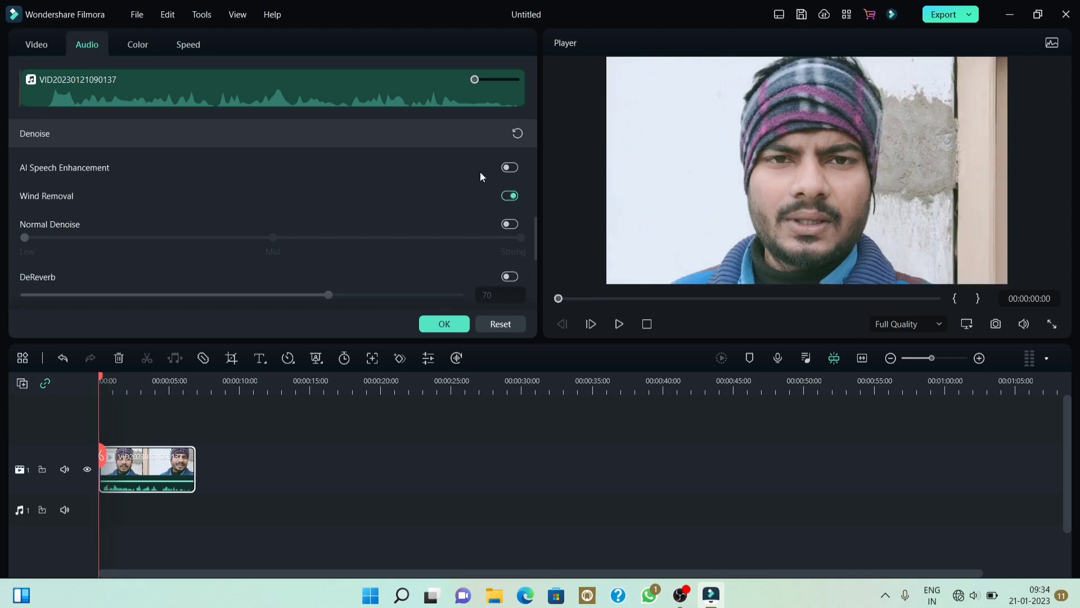
{"action": "left_click", "coordinate": [510, 167]}
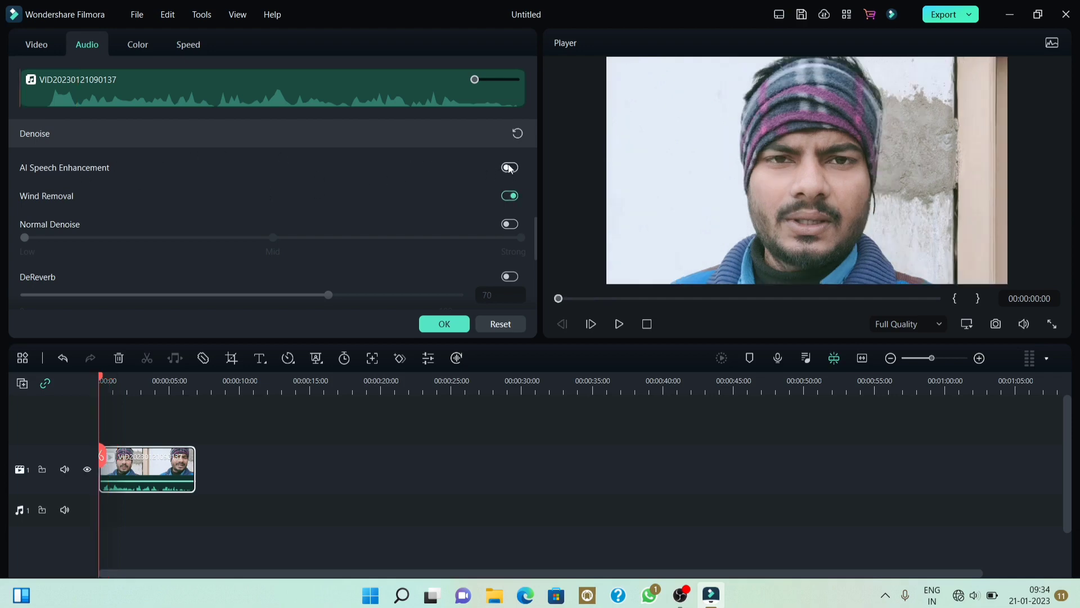
Step: Play the clip from the start to check the denoised audio, and confirm its audio settings
{"action": "left_click", "coordinate": [620, 325]}
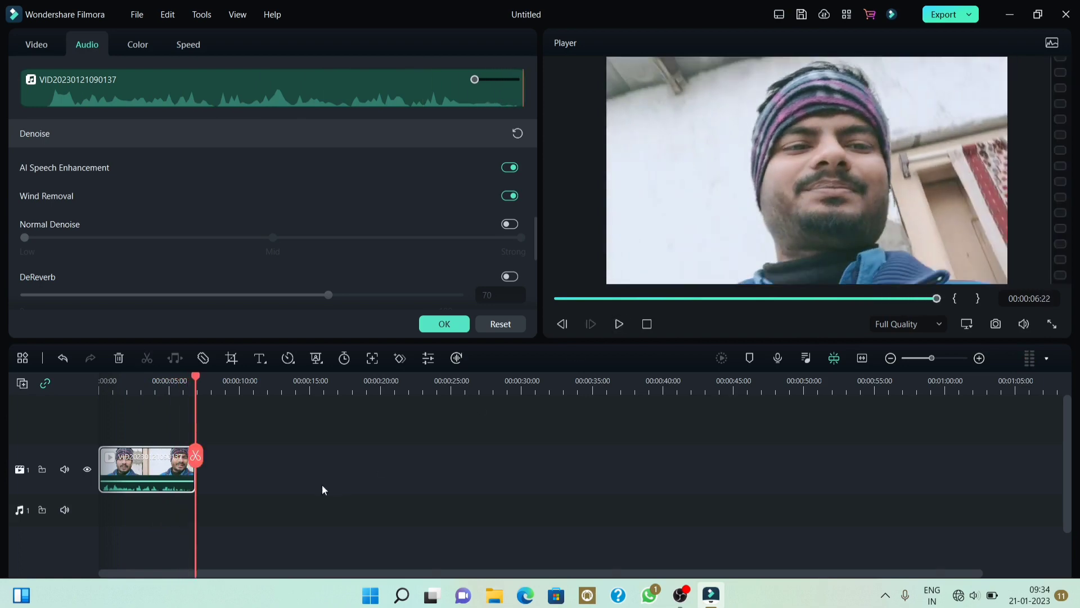
{"action": "left_click_drag", "start_coordinate": [195, 456], "coordinate": [87, 476]}
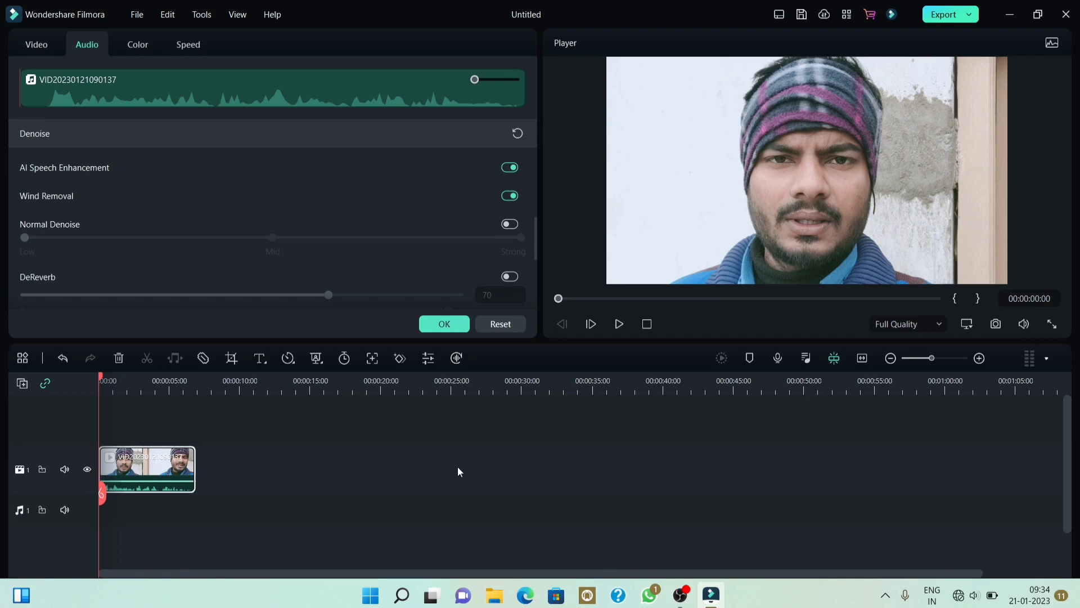
{"action": "left_click", "coordinate": [445, 323]}
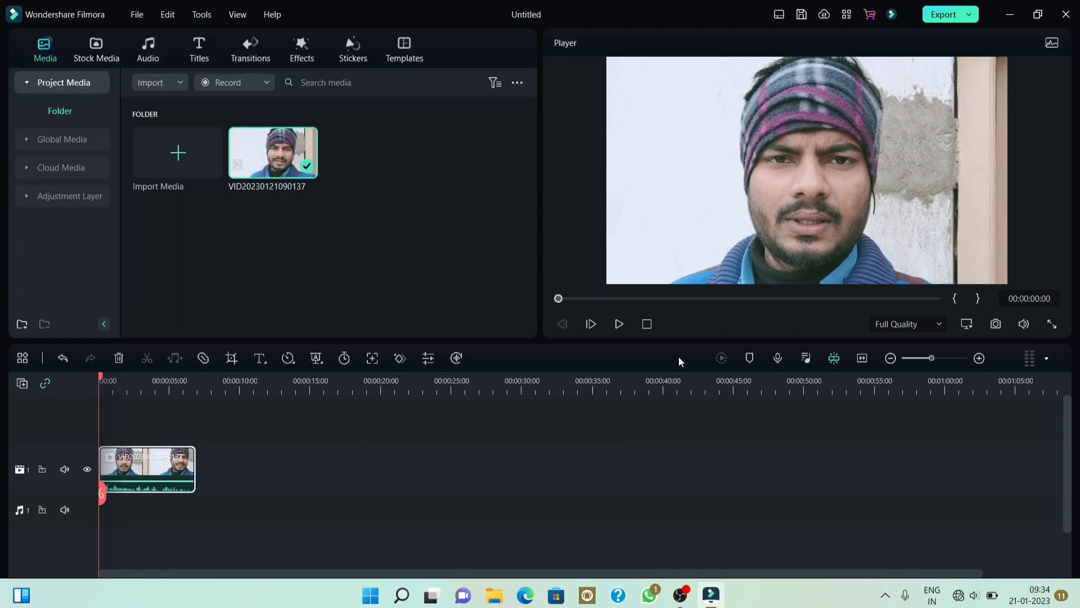